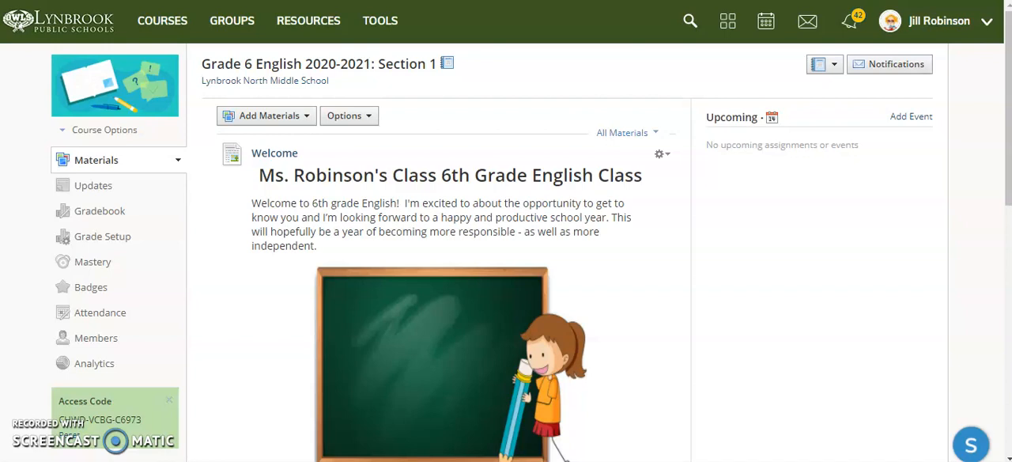
# Start a new assignment inside the Week of September 28 folder under September.
pyautogui.scroll(-5, 506, 237)
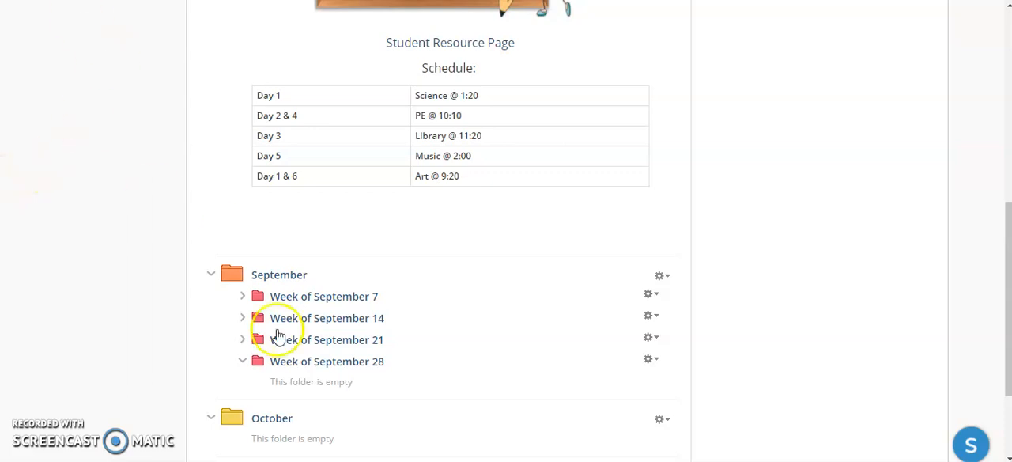
pyautogui.click(241, 363)
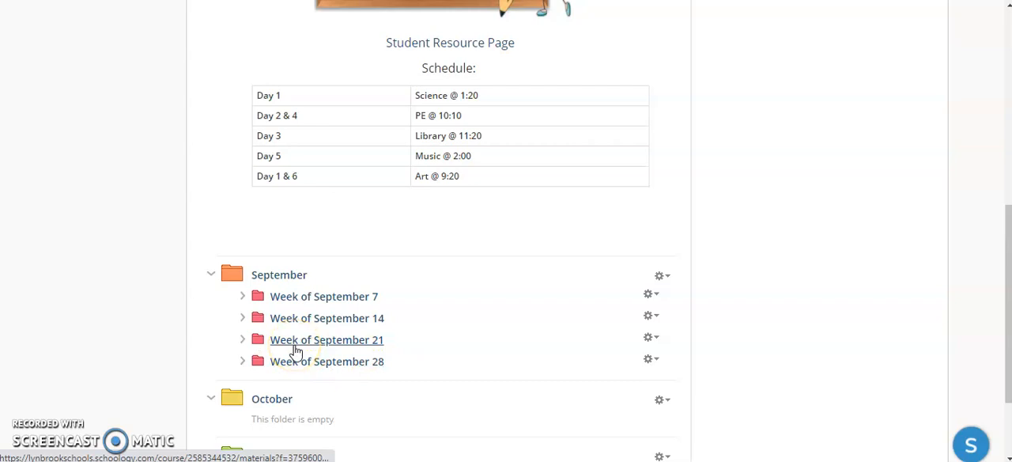
pyautogui.click(244, 363)
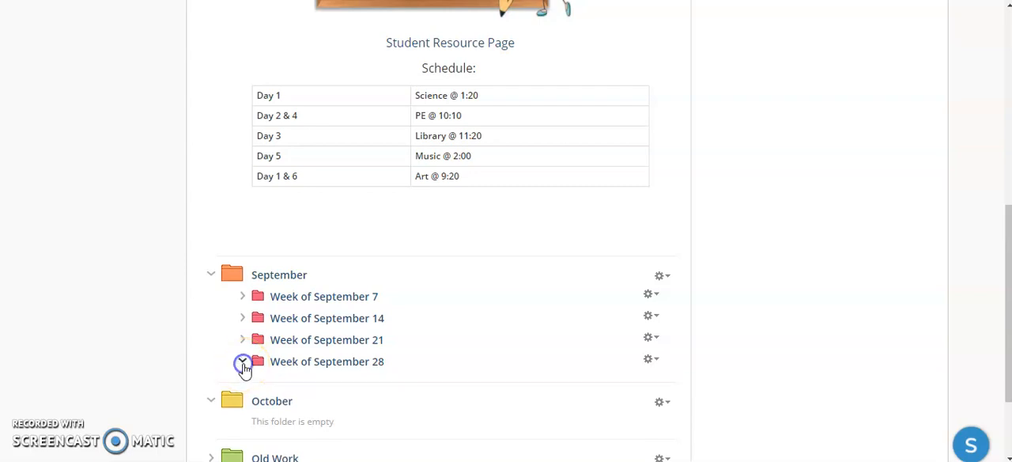
pyautogui.moveTo(244, 368); pyautogui.dragTo(323, 380)
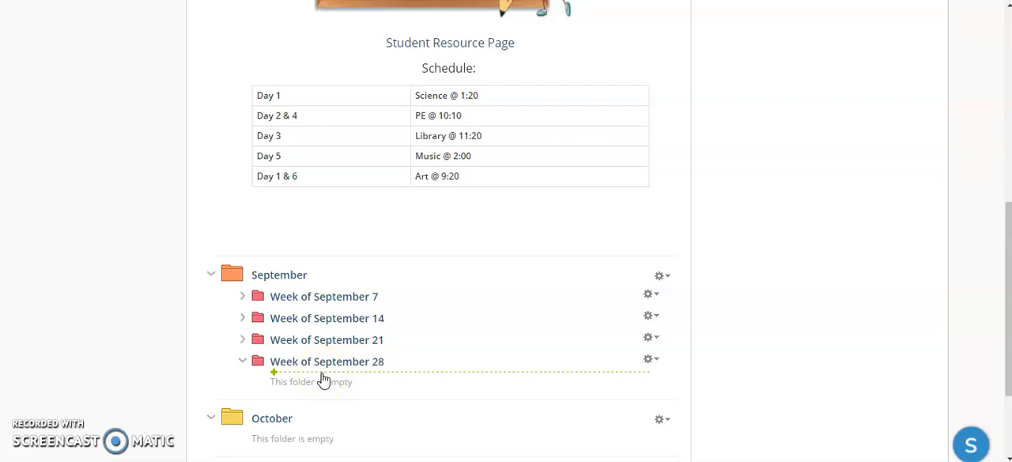
pyautogui.click(323, 380)
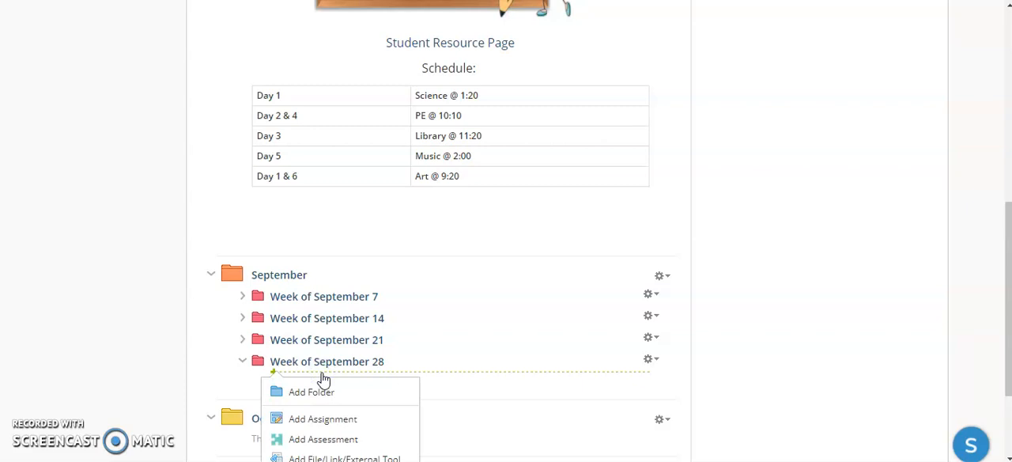
pyautogui.click(335, 419)
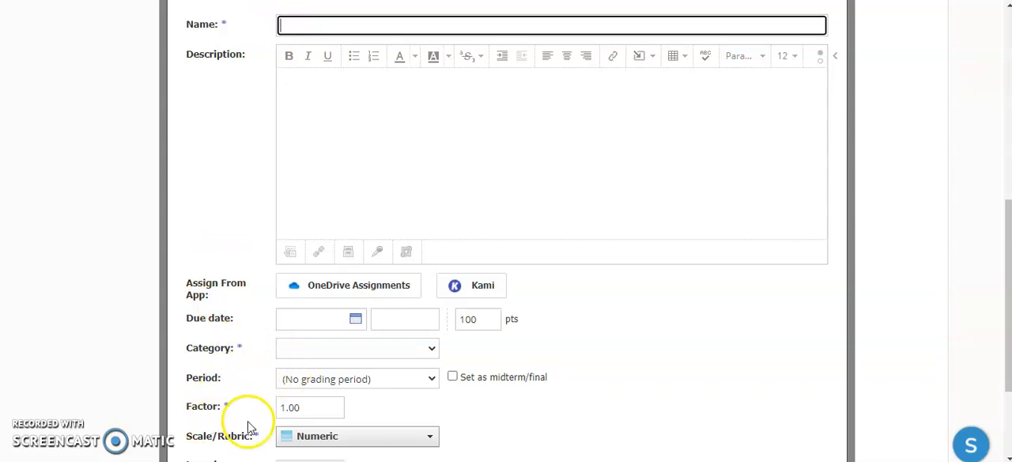
# Look through the blank assignment form, including the available Scale/Rubric choices and the due date field.
pyautogui.scroll(-2, 248, 427)
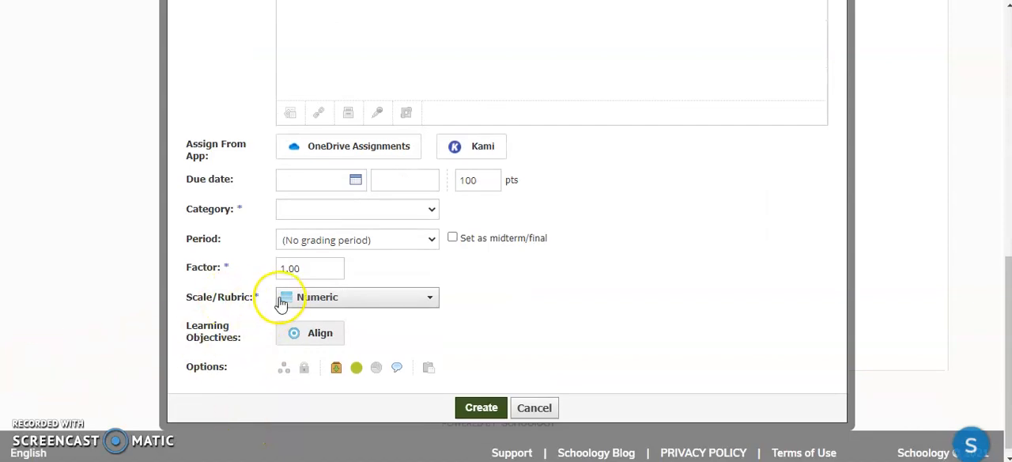
pyautogui.click(296, 302)
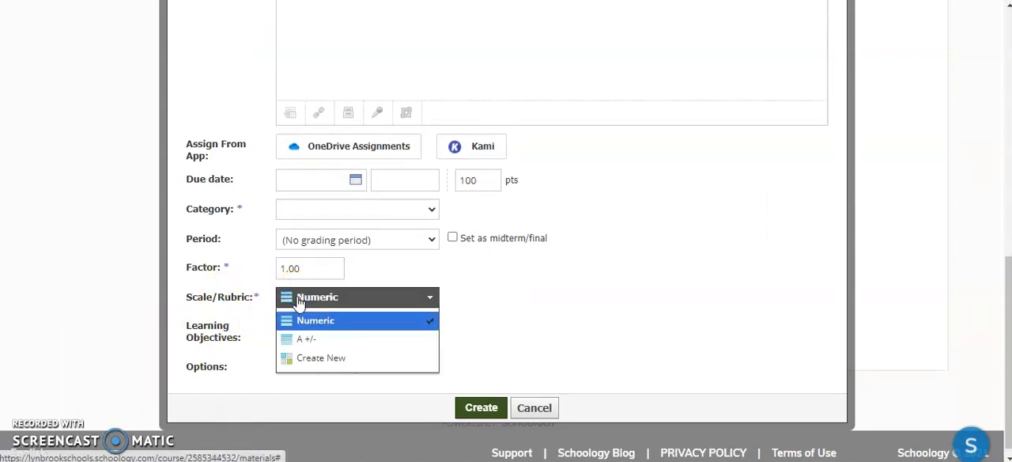
pyautogui.click(513, 297)
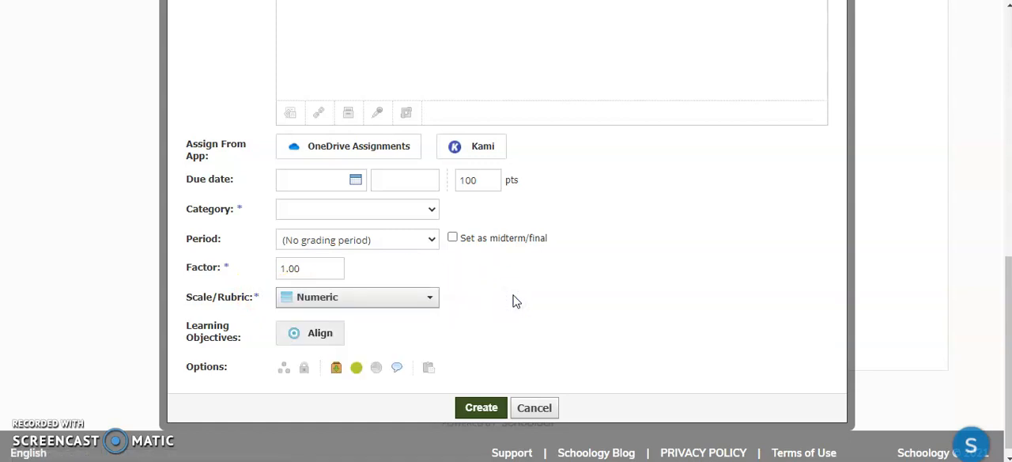
pyautogui.scroll(1, 515, 299)
pyautogui.scroll(1, 338, 257)
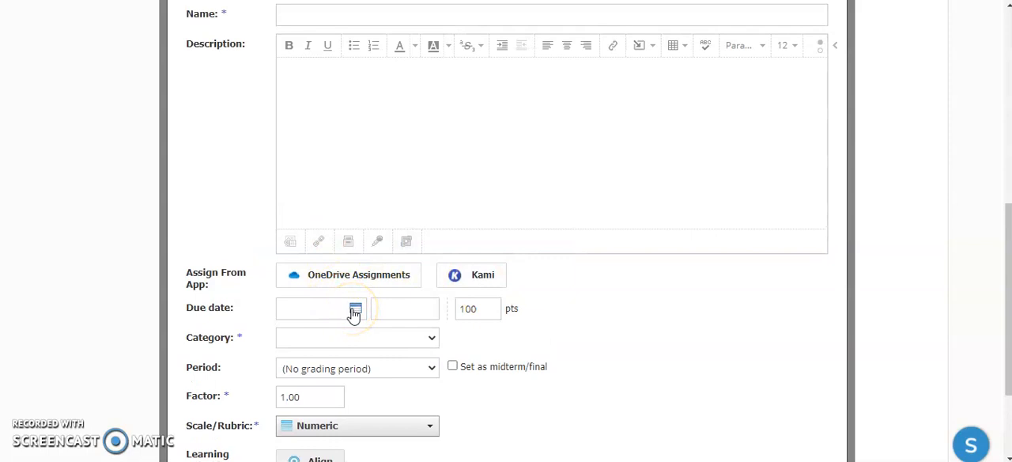
pyautogui.scroll(1, 355, 312)
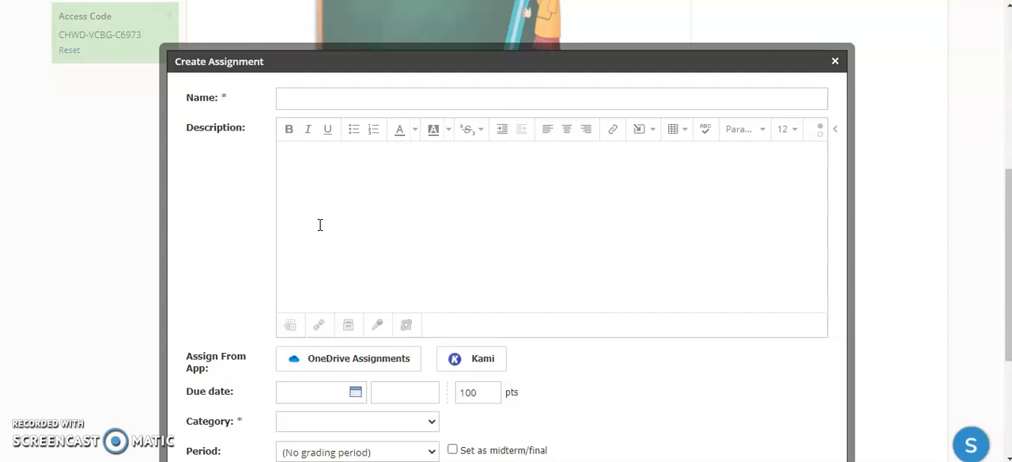
# Name the assignment "Research Paper Submissions" and fill in a description with numbered instructions on submitting the paper.
pyautogui.click(309, 97)
pyautogui.write('Research Paper Submissions')
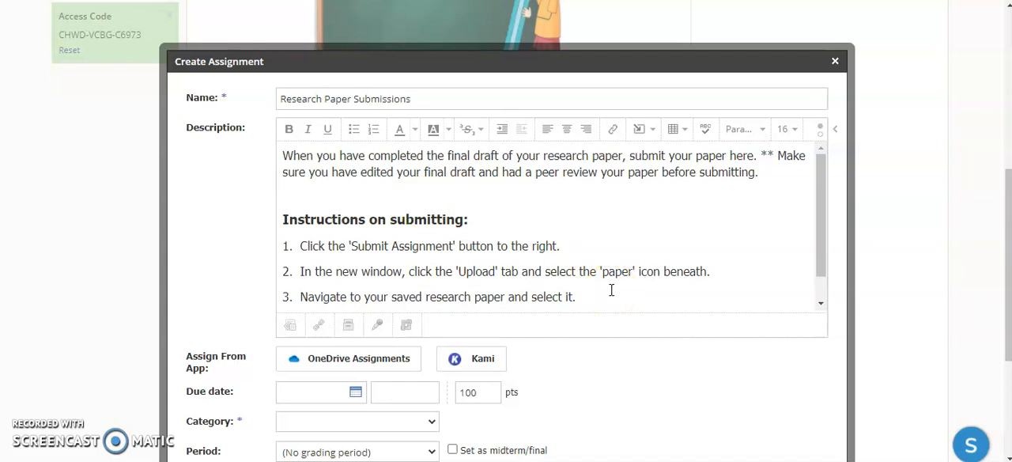
# Review the rest of the description's submission instructions and the kinds of content that can be inserted into it.
pyautogui.moveTo(819, 241); pyautogui.dragTo(823, 265)
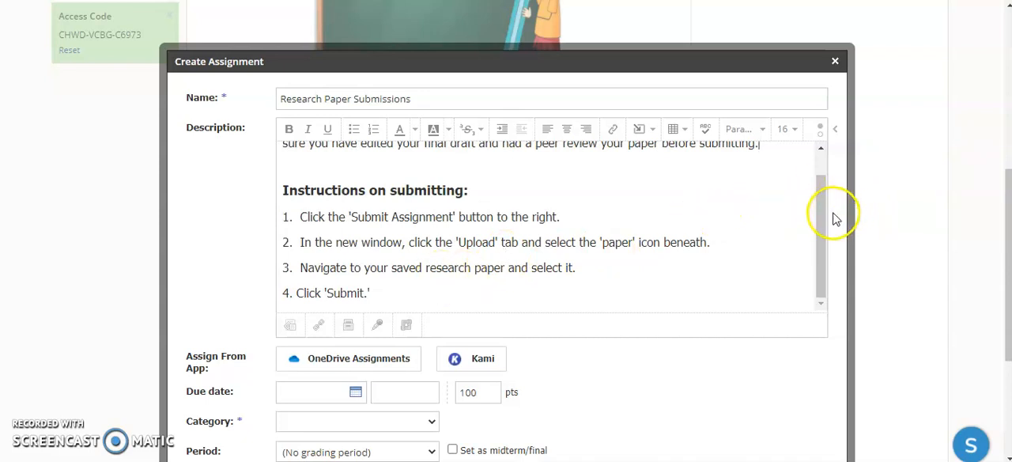
pyautogui.scroll(-2, 834, 217)
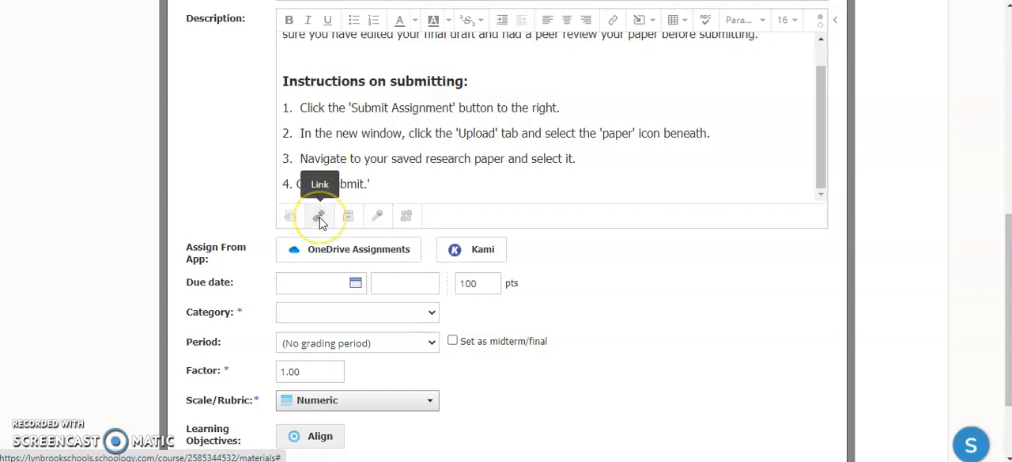
pyautogui.click(651, 24)
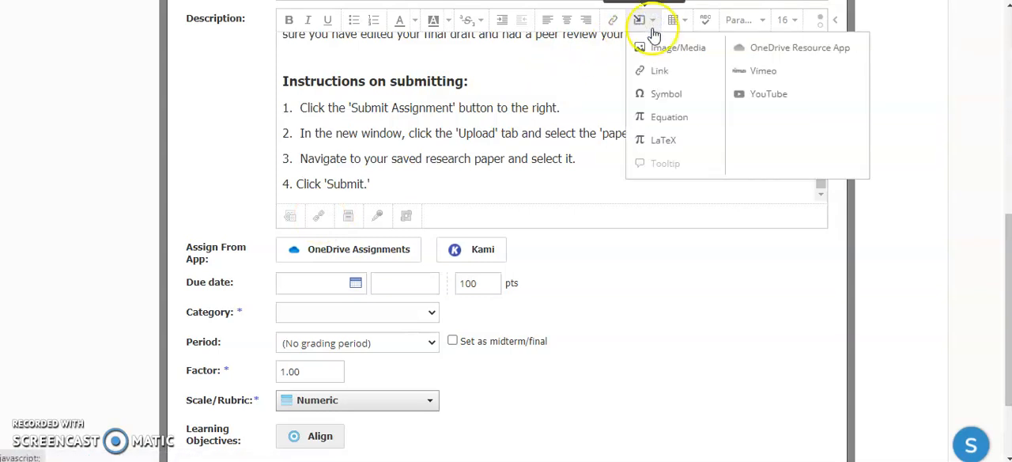
pyautogui.click(662, 54)
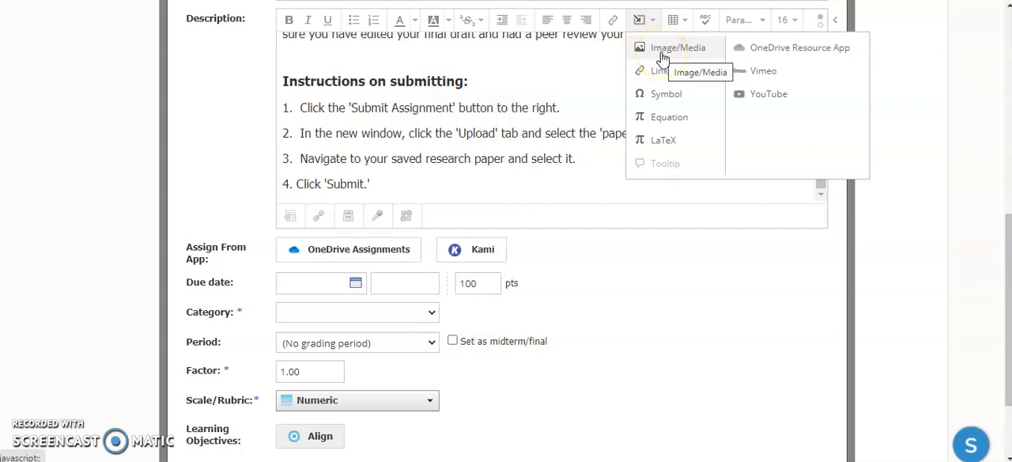
pyautogui.click(501, 182)
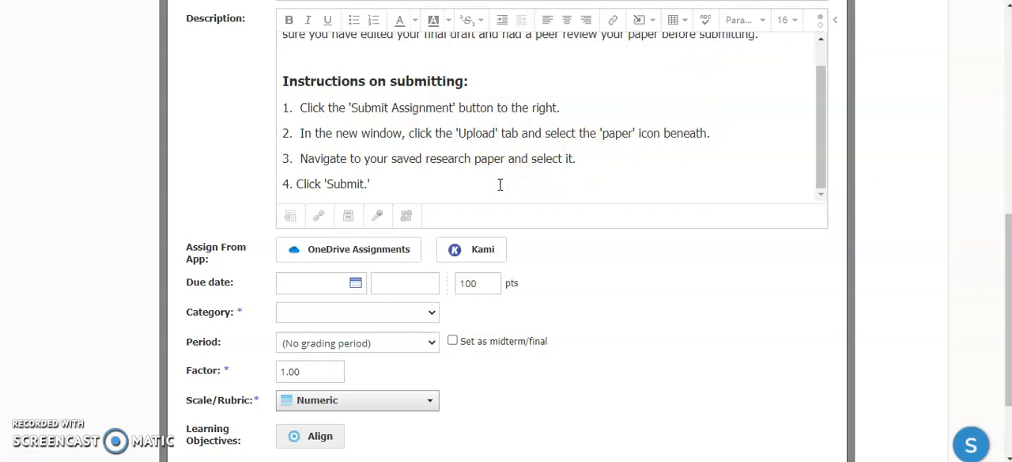
# Set the assignment's due date to January 29, 2021, leaving the points at 100.
pyautogui.click(355, 287)
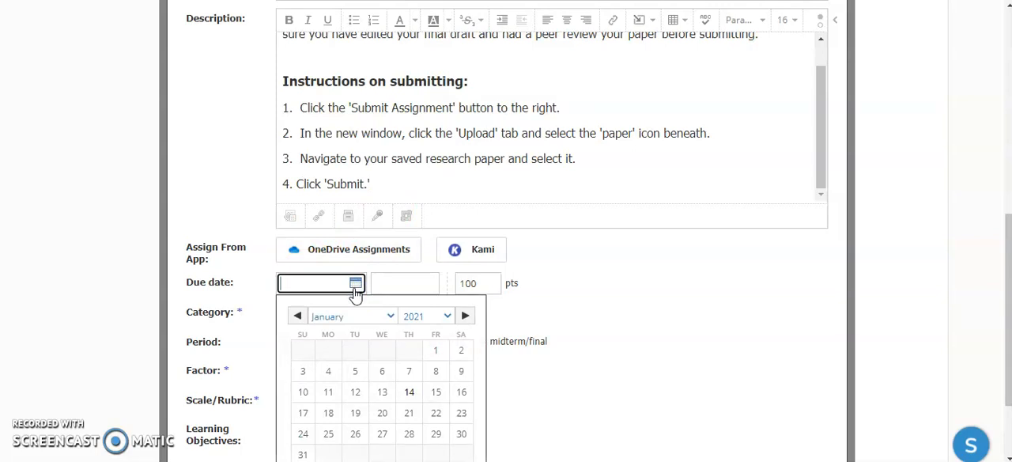
pyautogui.click(435, 433)
pyautogui.click(483, 318)
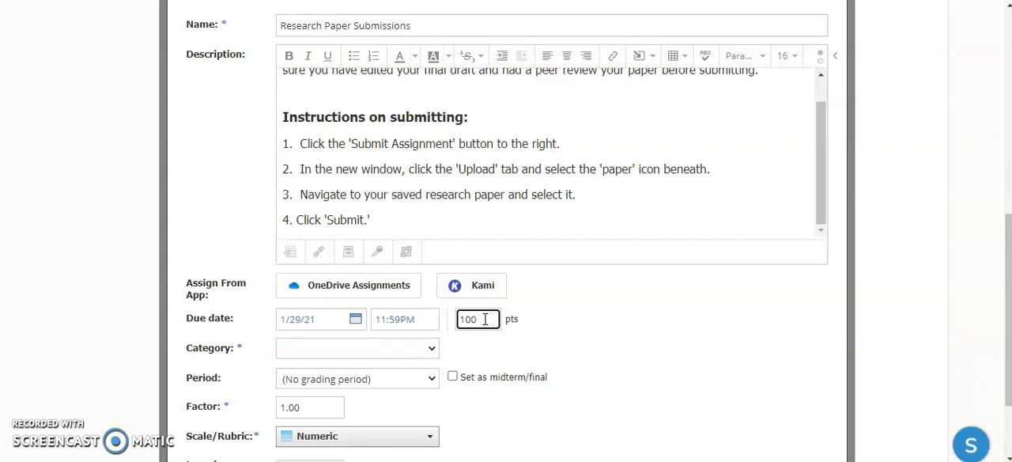
# Create a new grading category named "Assignments" for the assignment.
pyautogui.click(359, 355)
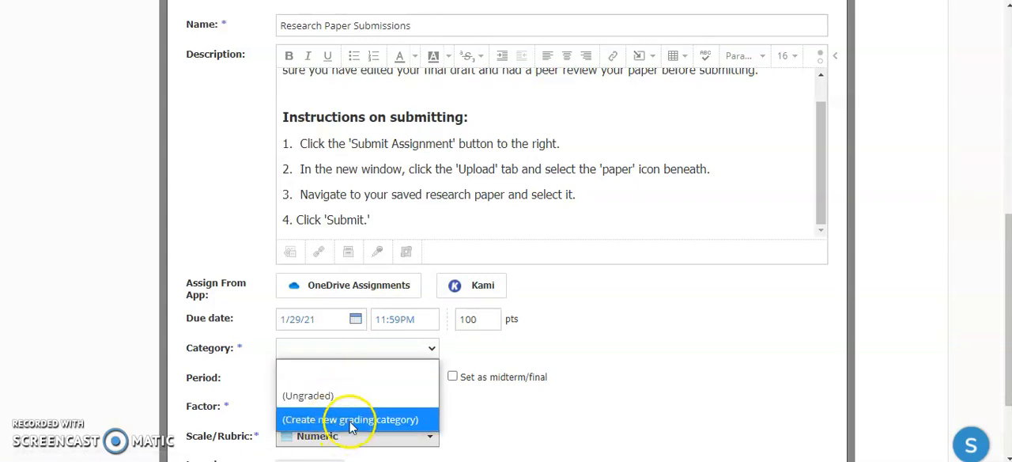
pyautogui.click(352, 420)
pyautogui.click(346, 350)
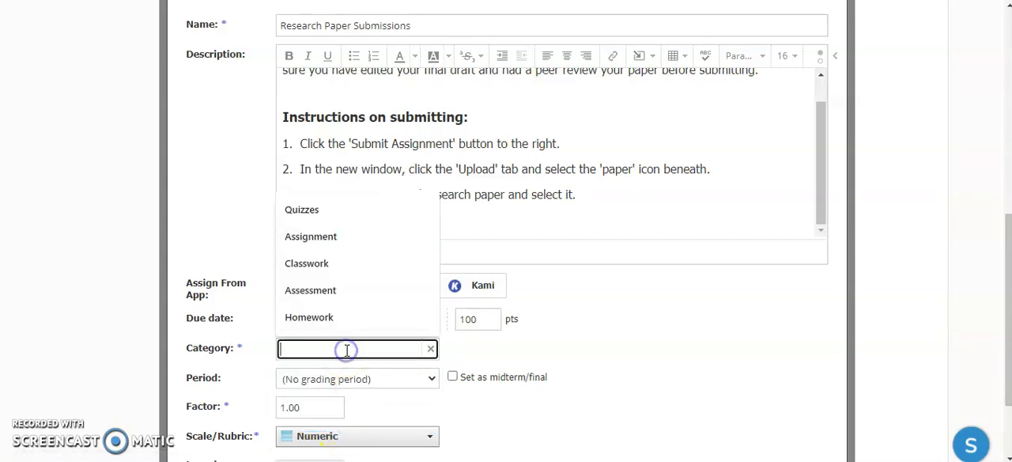
pyautogui.write('Assignment')
pyautogui.write('s')
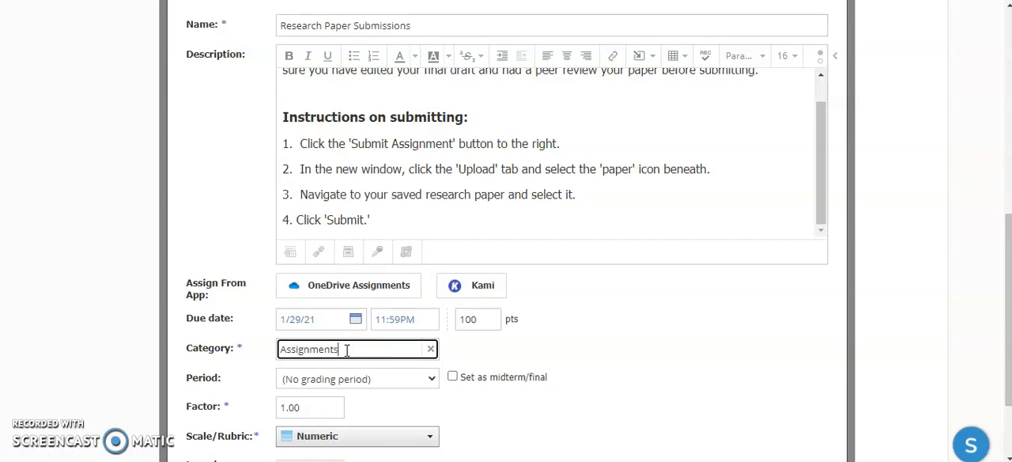
# Create the Research Paper Submissions assignment in the course with the remaining settings at their defaults.
pyautogui.scroll(-1, 504, 302)
pyautogui.scroll(-1, 505, 301)
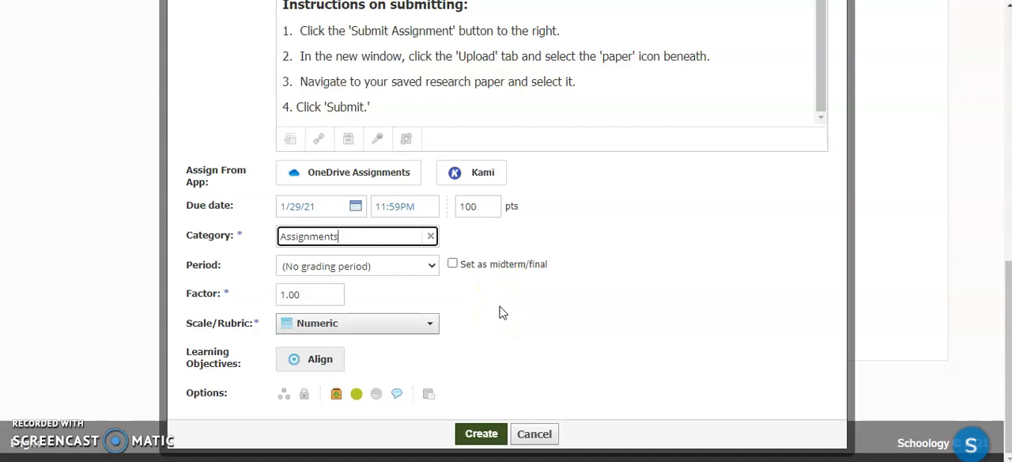
pyautogui.click(476, 431)
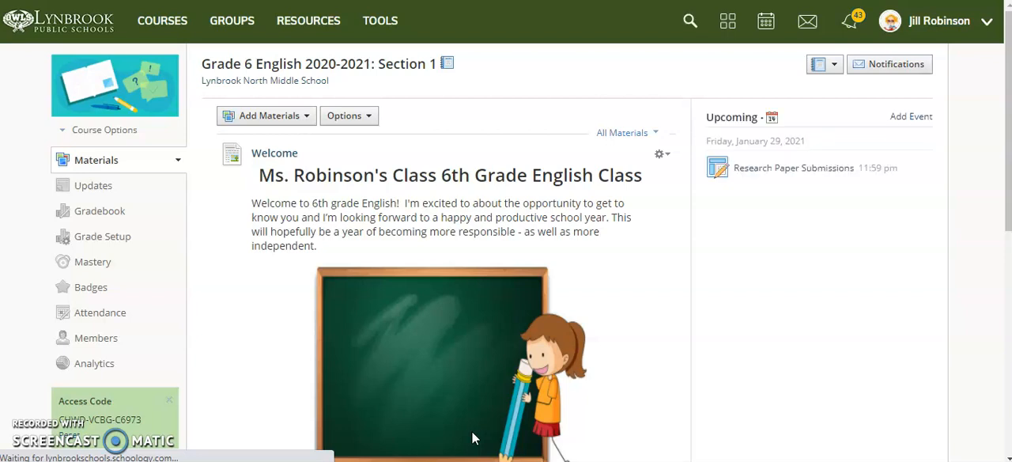
pyautogui.scroll(-3, 471, 431)
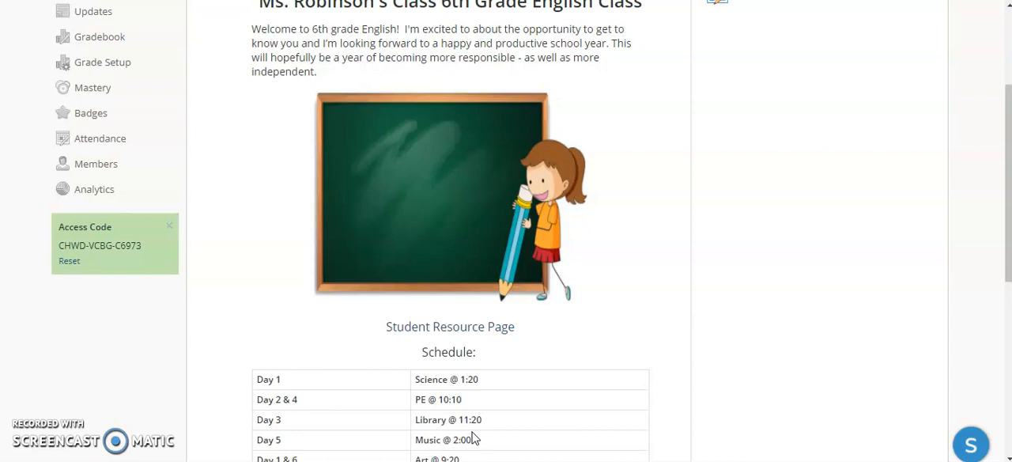
pyautogui.scroll(2, 474, 316)
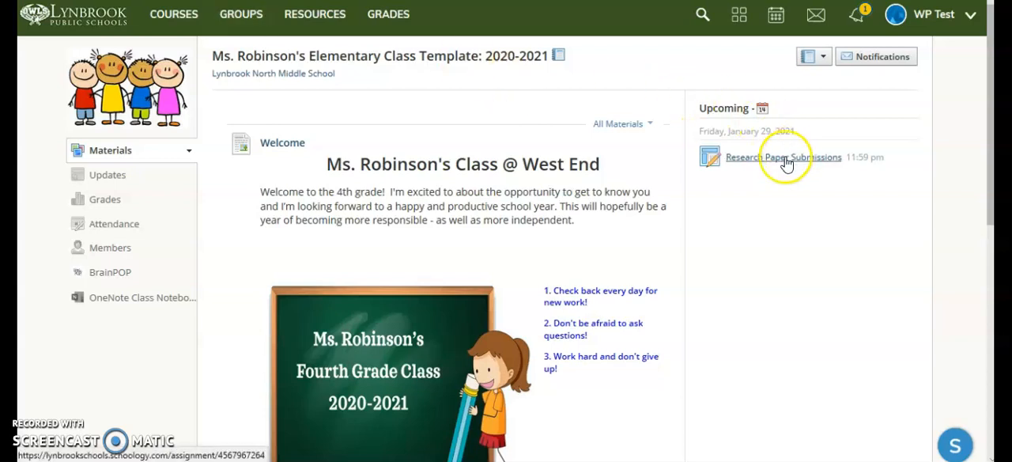
# In the student's view of the course, open Research Paper Submissions from September's Week of September 28 folder.
pyautogui.click(802, 182)
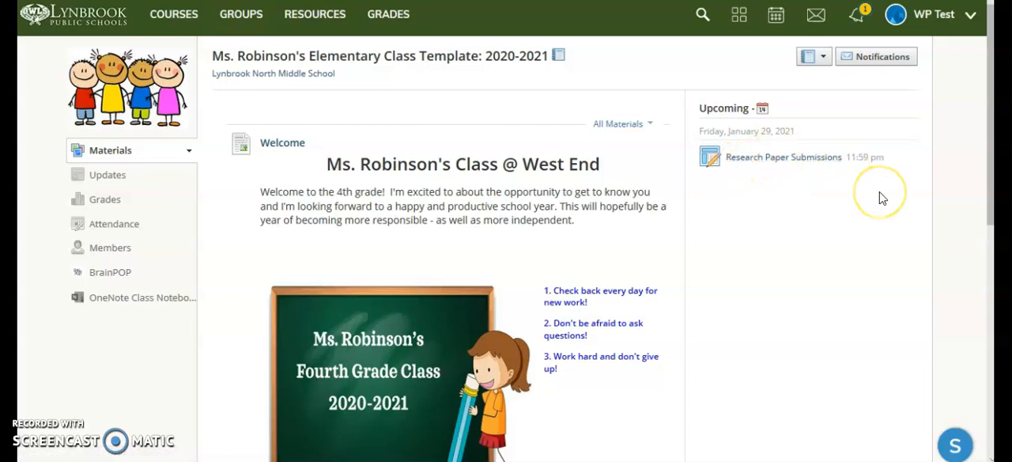
pyautogui.scroll(-3, 882, 198)
pyautogui.scroll(-2, 882, 198)
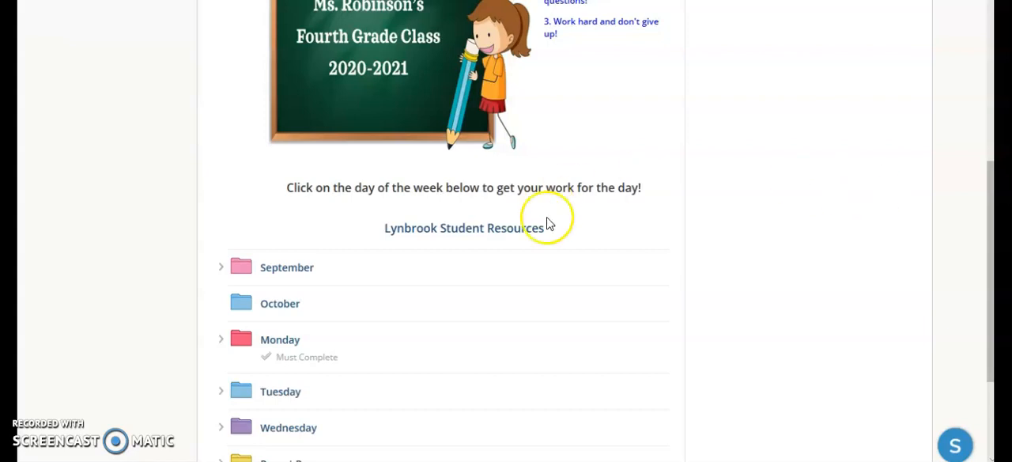
pyautogui.click(220, 268)
pyautogui.click(252, 291)
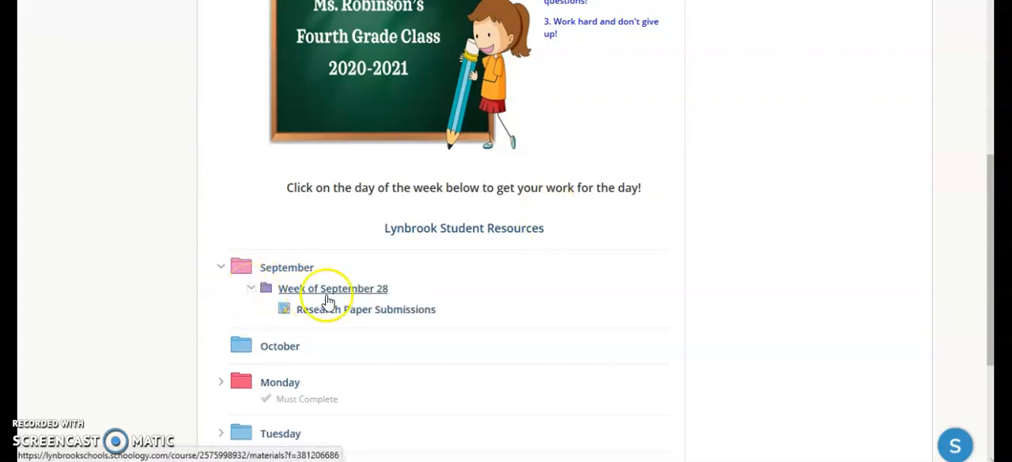
pyautogui.click(372, 313)
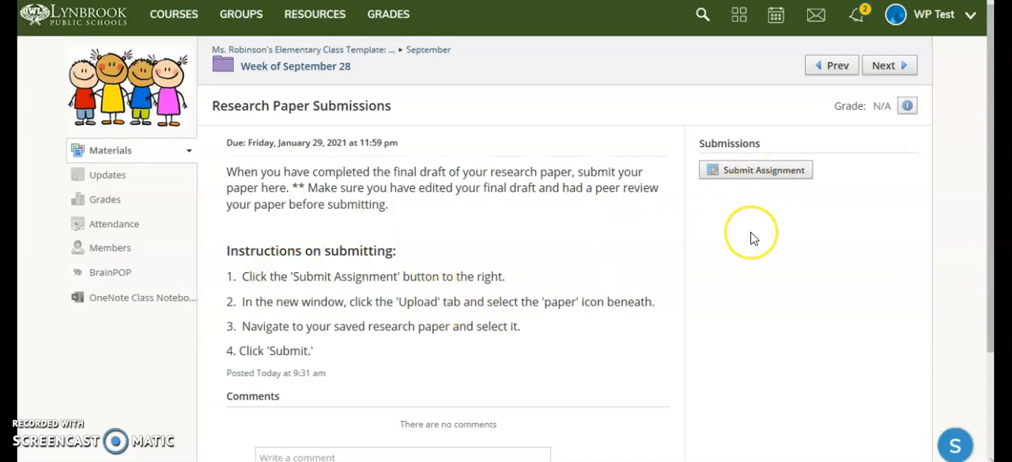
# Submit The History of Central Park document from the Turnitin folder to Research Paper Submissions, leaving the comment empty.
pyautogui.click(756, 169)
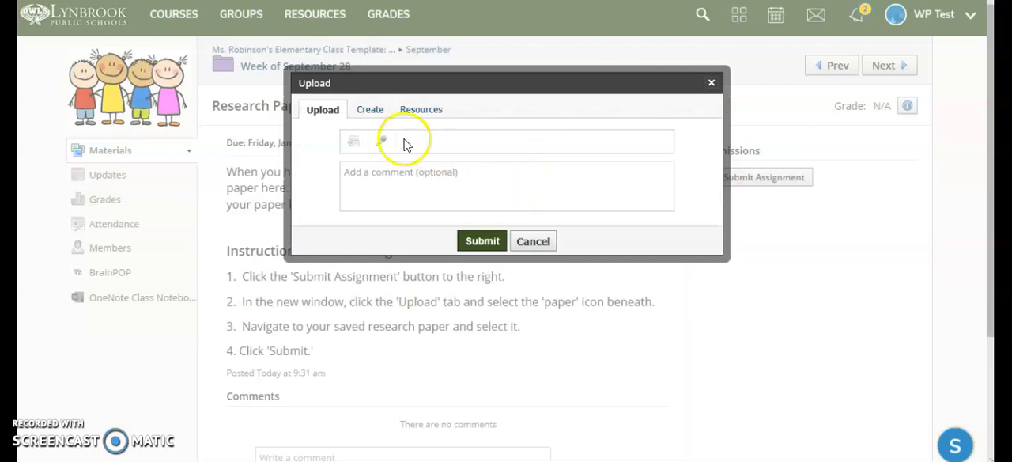
pyautogui.click(353, 150)
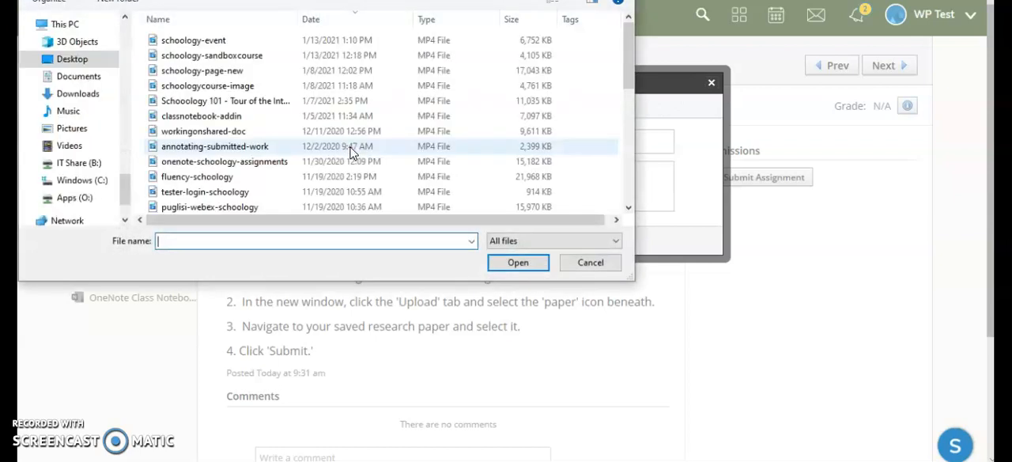
pyautogui.moveTo(126, 185); pyautogui.dragTo(126, 150)
pyautogui.click(83, 157)
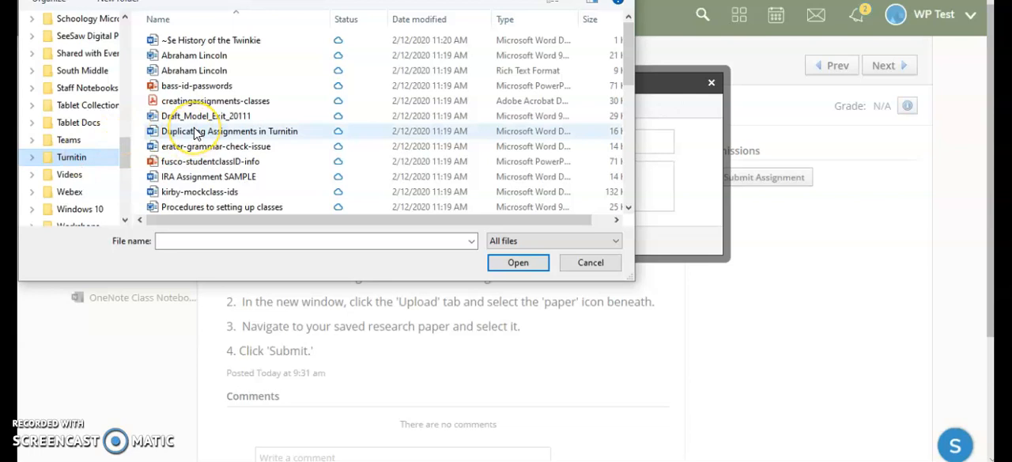
pyautogui.scroll(-4, 196, 135)
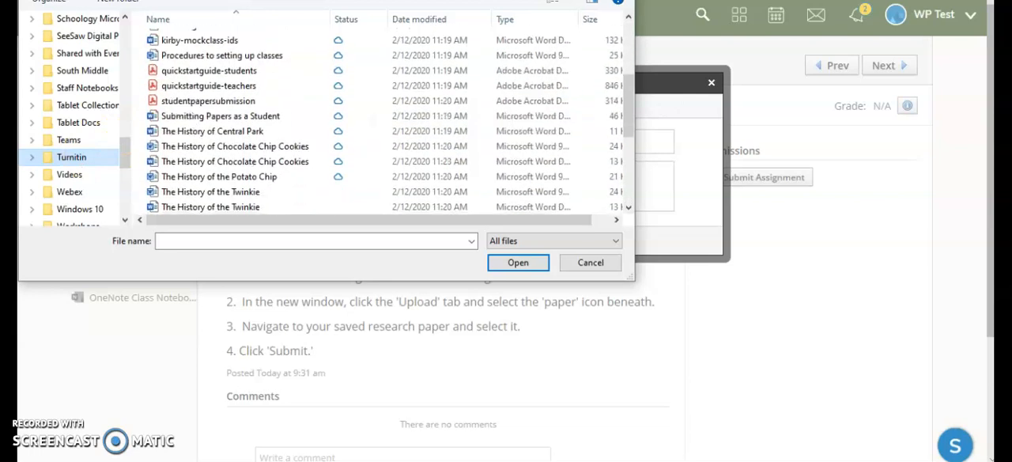
pyautogui.click(228, 120)
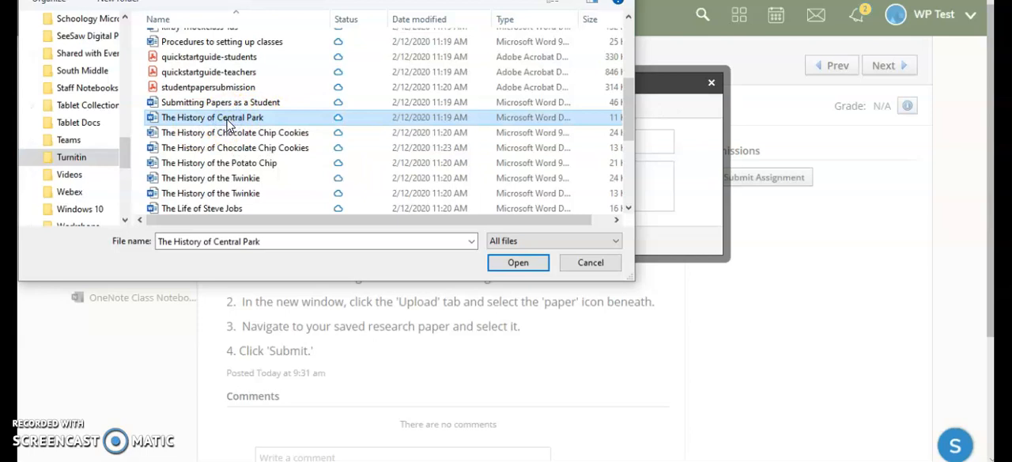
pyautogui.click(537, 264)
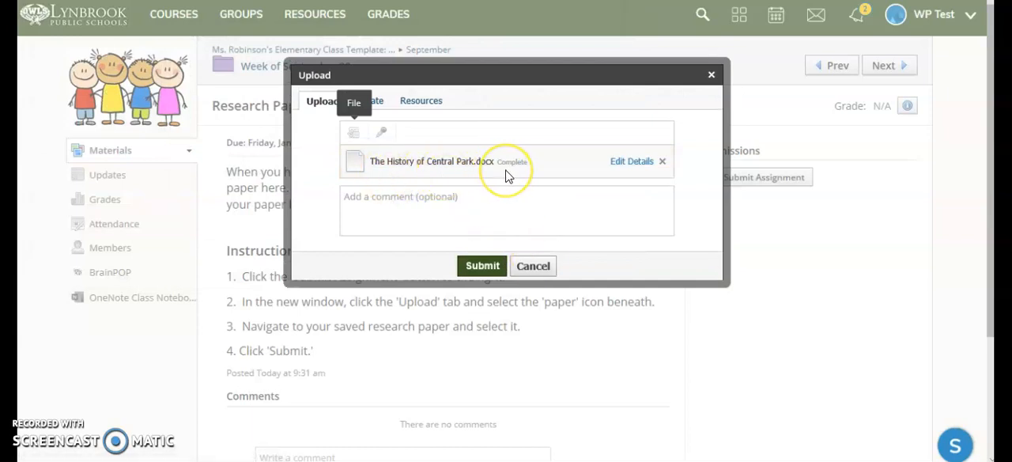
pyautogui.click(475, 199)
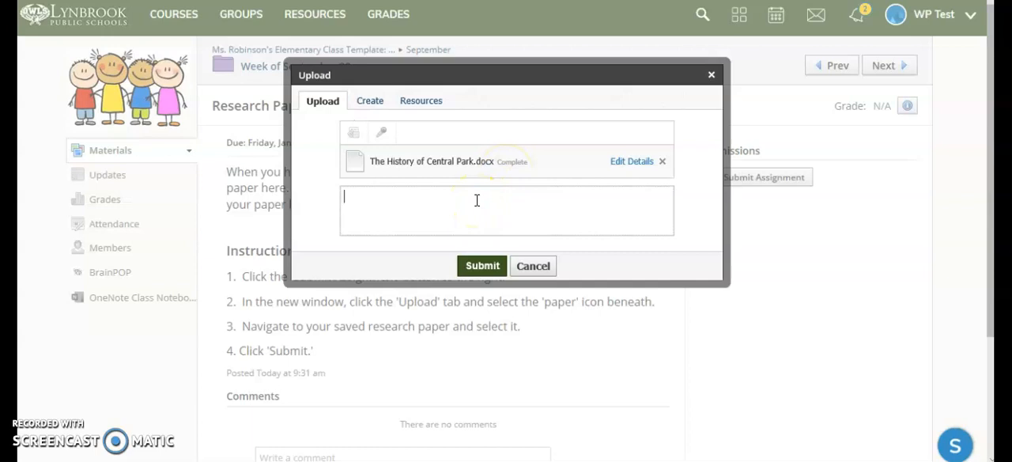
pyautogui.click(477, 271)
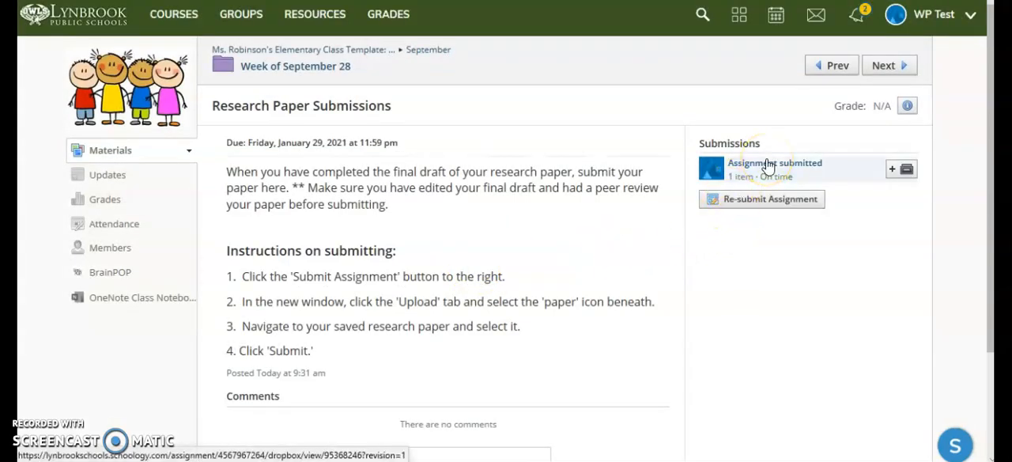
pyautogui.click(759, 204)
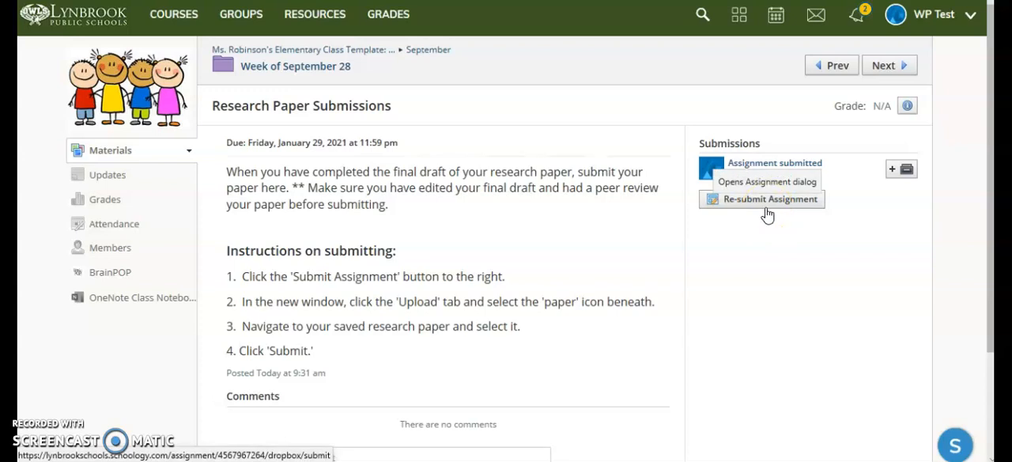
# In the teacher's view of the course, open Research Paper Submissions and display the student's submission marked as needing grading.
pyautogui.click(533, 399)
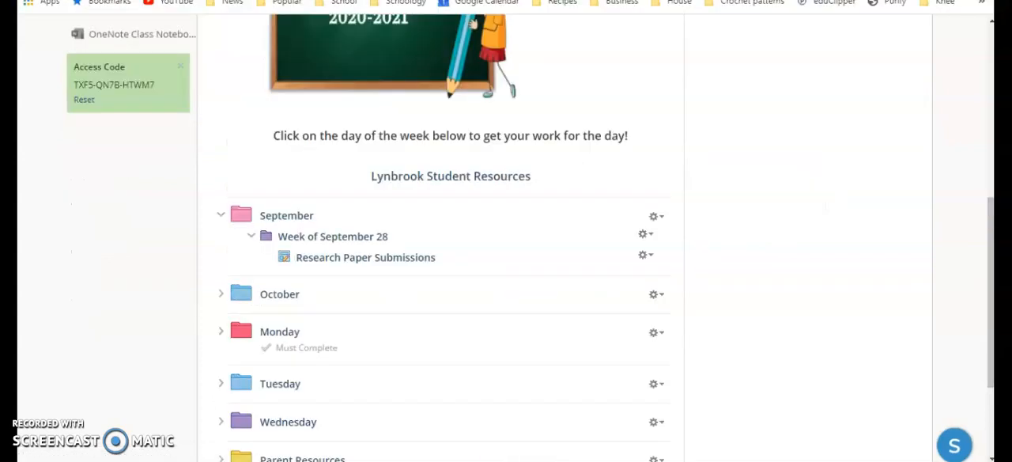
pyautogui.scroll(5, 506, 237)
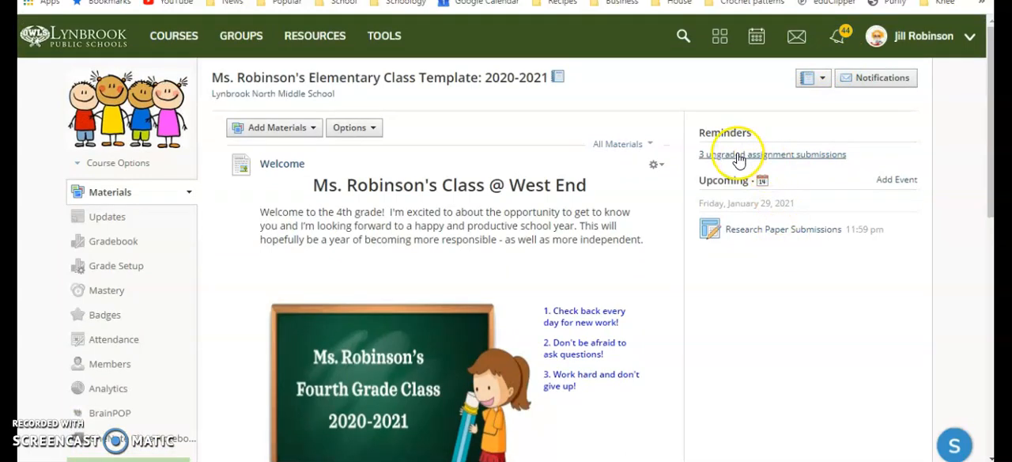
pyautogui.scroll(-5, 731, 261)
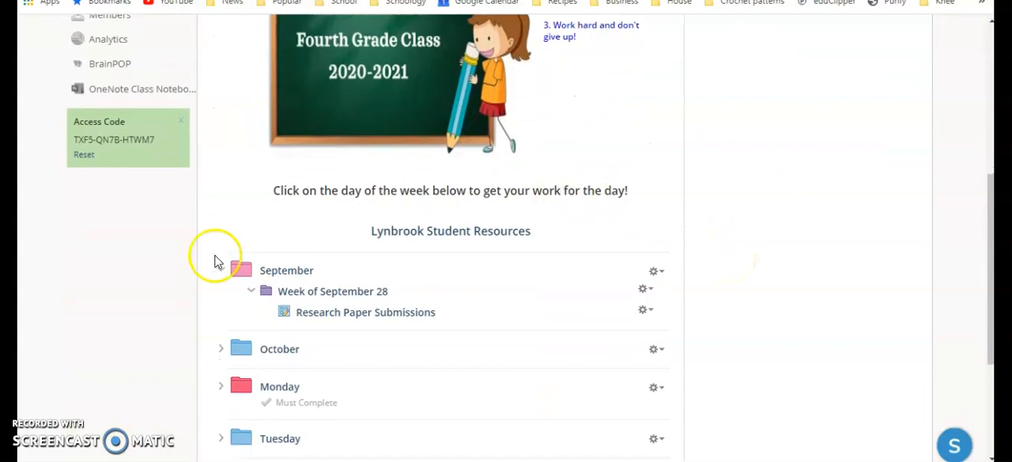
pyautogui.click(341, 313)
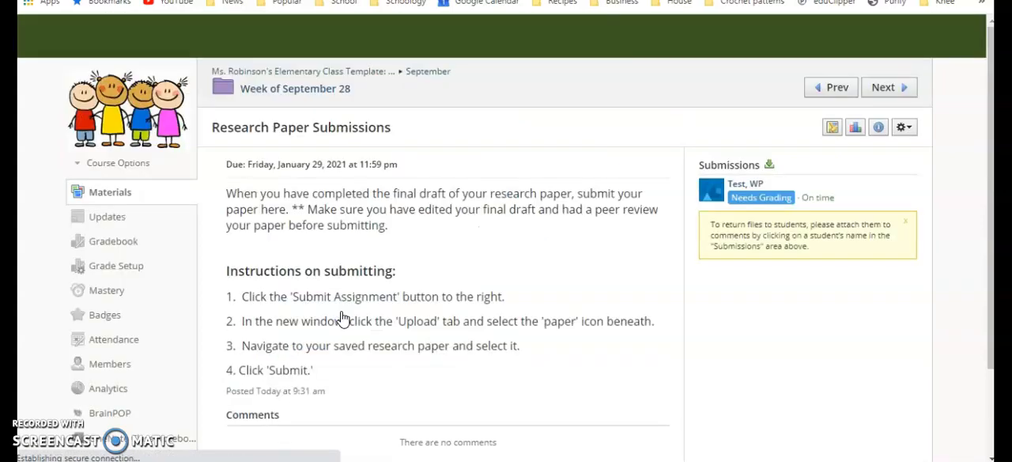
pyautogui.click(755, 204)
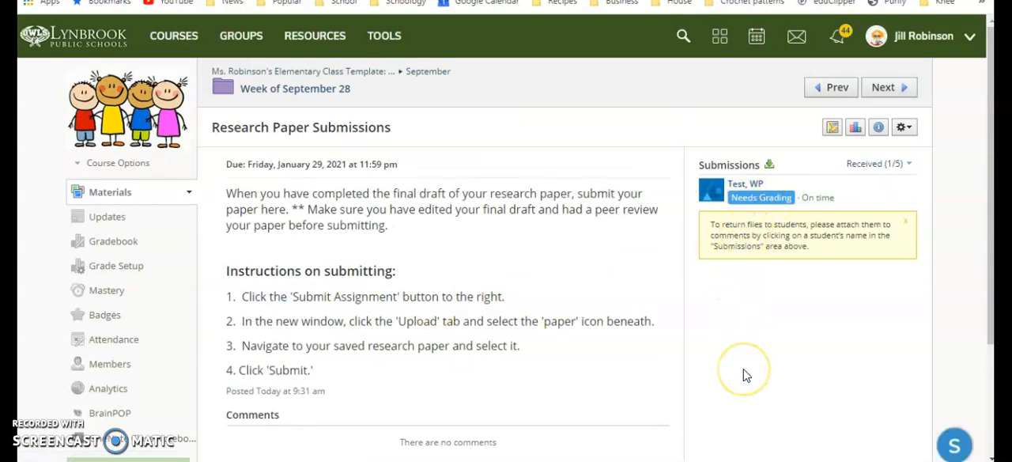
pyautogui.click(746, 197)
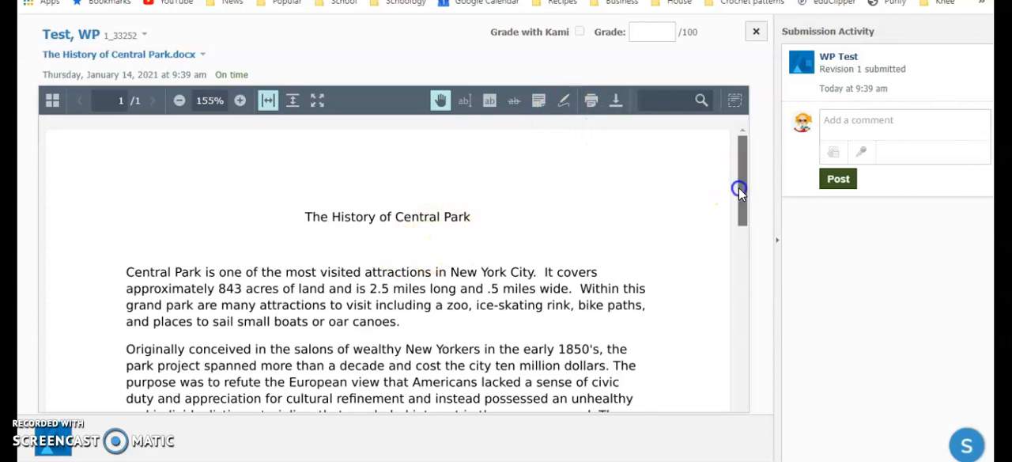
# Grade the submitted paper 90 with the comment "Good job" shown to the student, and close the submission.
pyautogui.click(661, 30)
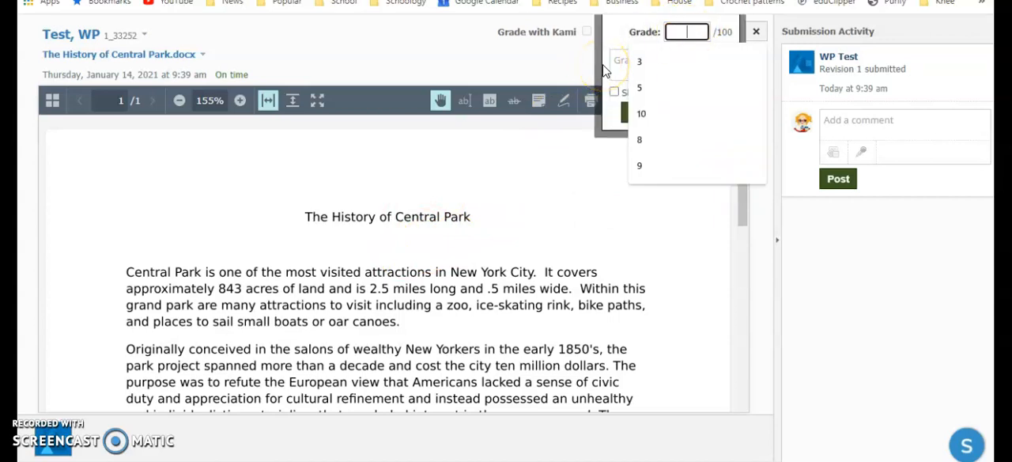
pyautogui.write('90')
pyautogui.click(633, 61)
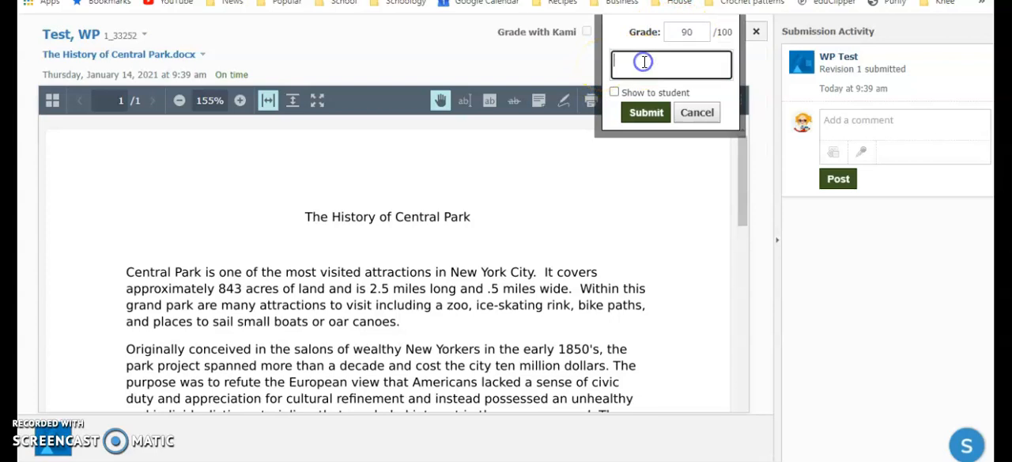
pyautogui.write('Good job')
pyautogui.click(618, 113)
pyautogui.click(615, 92)
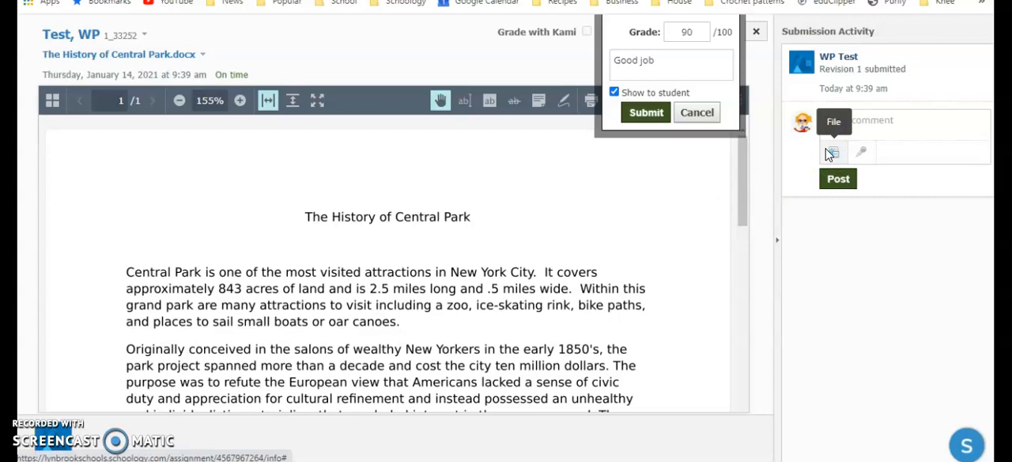
pyautogui.click(867, 153)
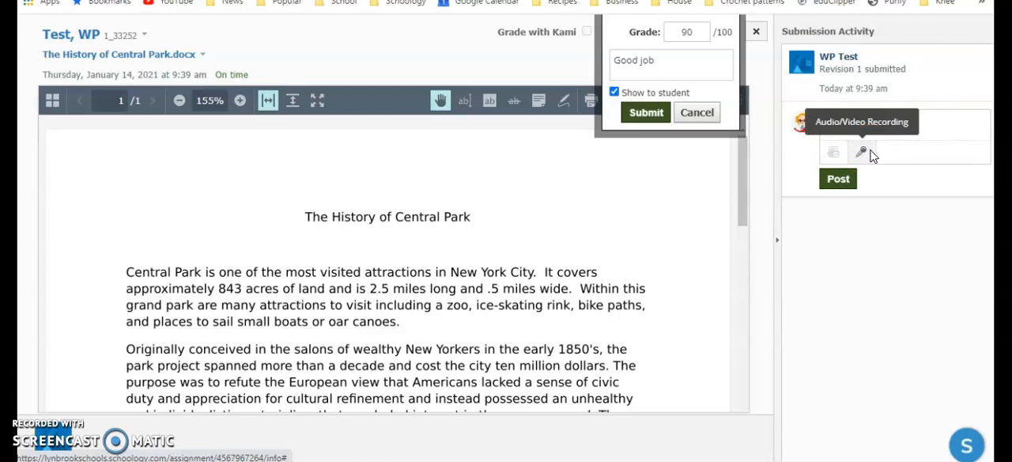
pyautogui.click(632, 112)
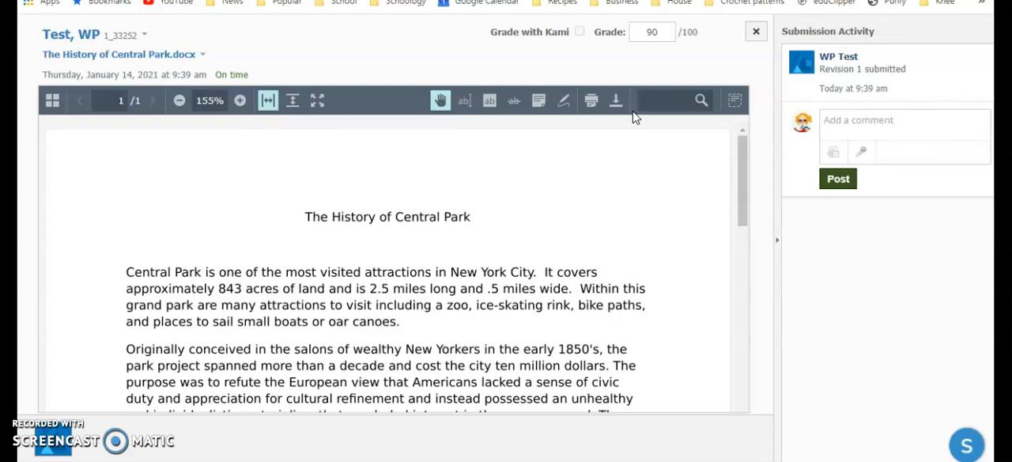
pyautogui.click(756, 31)
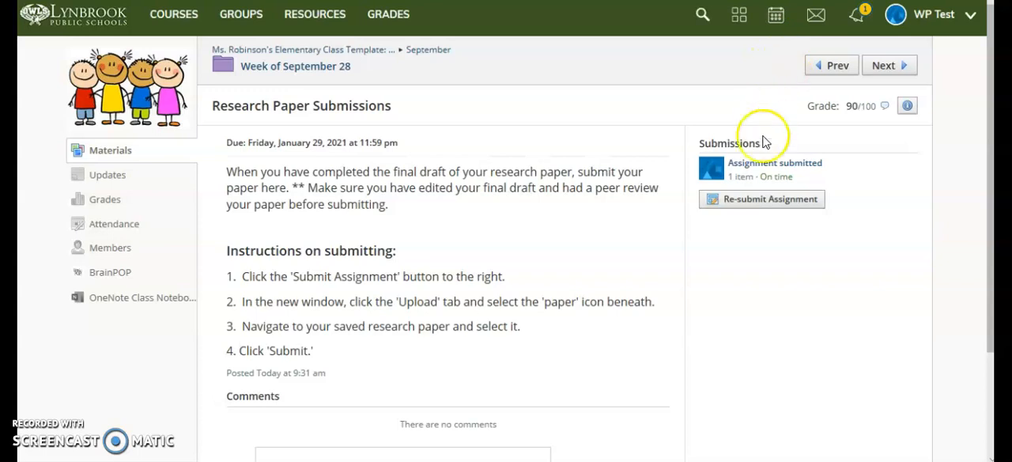
# In the student's view, check the submitted paper and the course grades for the Research Paper Submissions grade and comment.
pyautogui.click(756, 164)
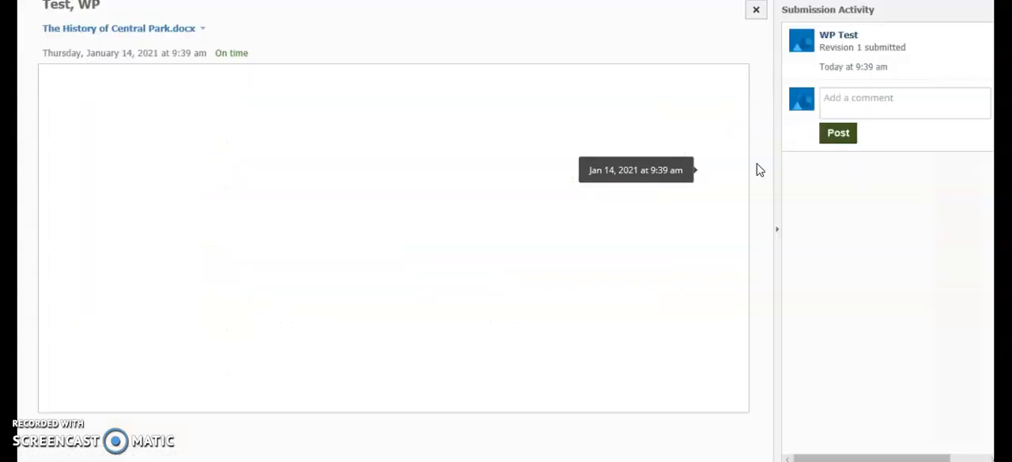
pyautogui.click(754, 14)
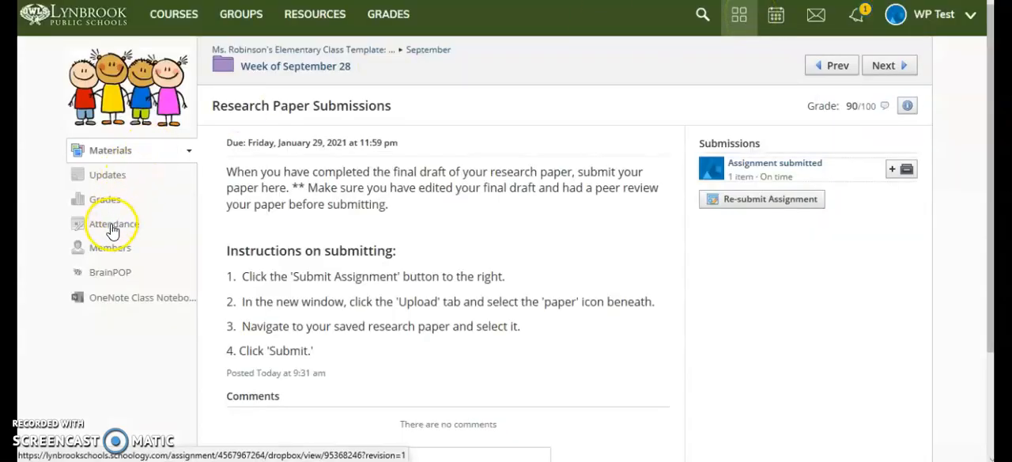
pyautogui.click(120, 208)
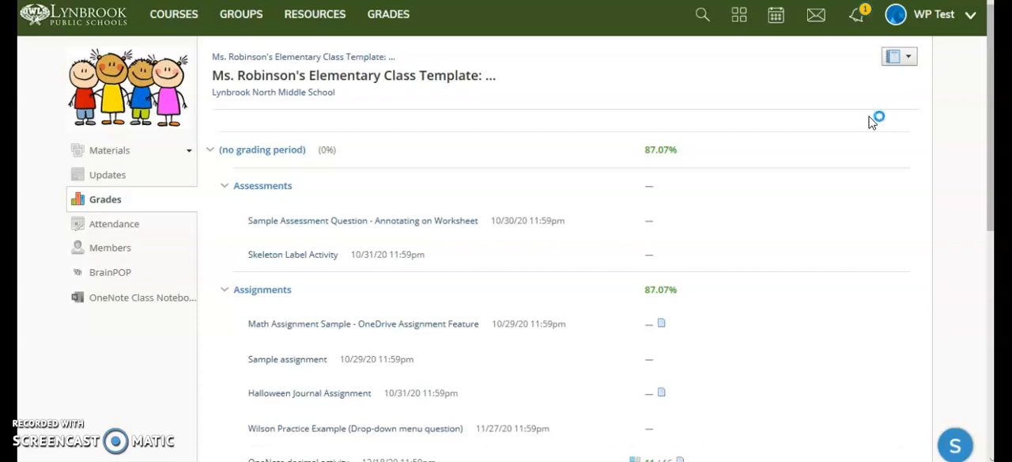
pyautogui.scroll(-3, 870, 122)
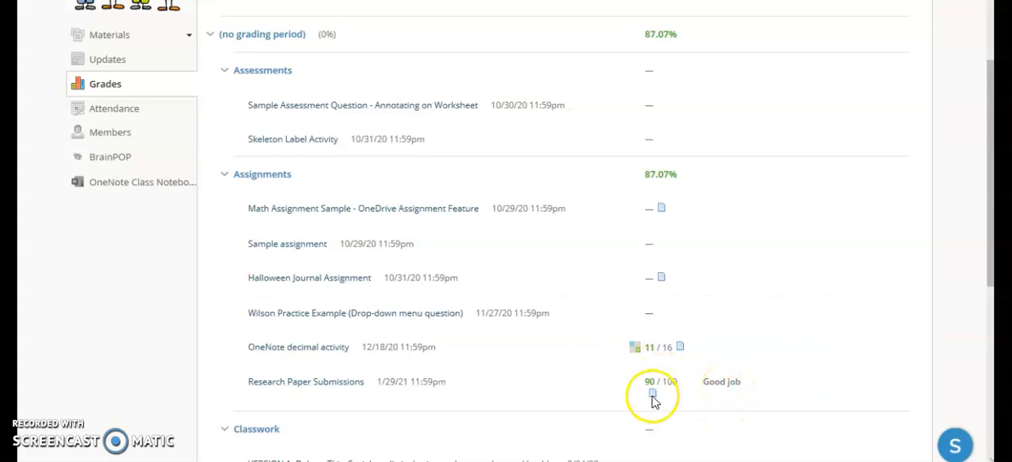
pyautogui.scroll(3, 652, 399)
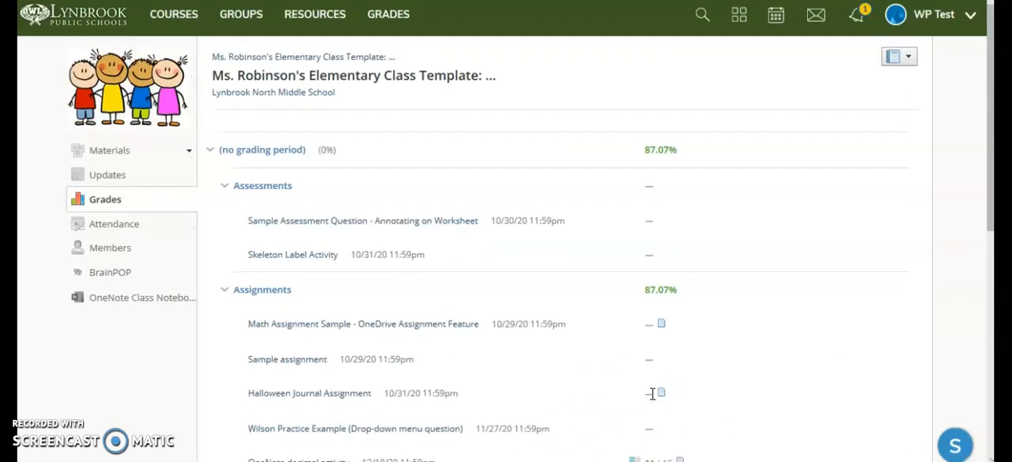